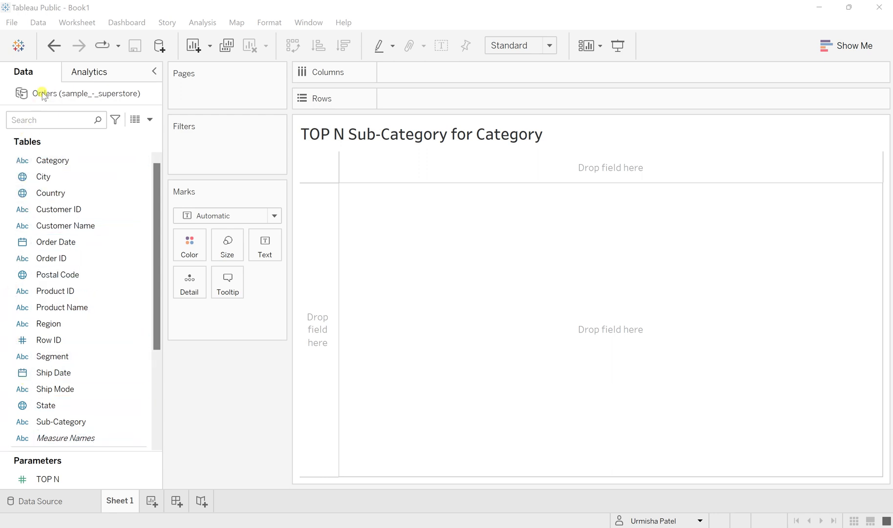
Browse the Data pane, opening the Measure Names menu and dragging fields around
scroll(82, 413, down, 3)
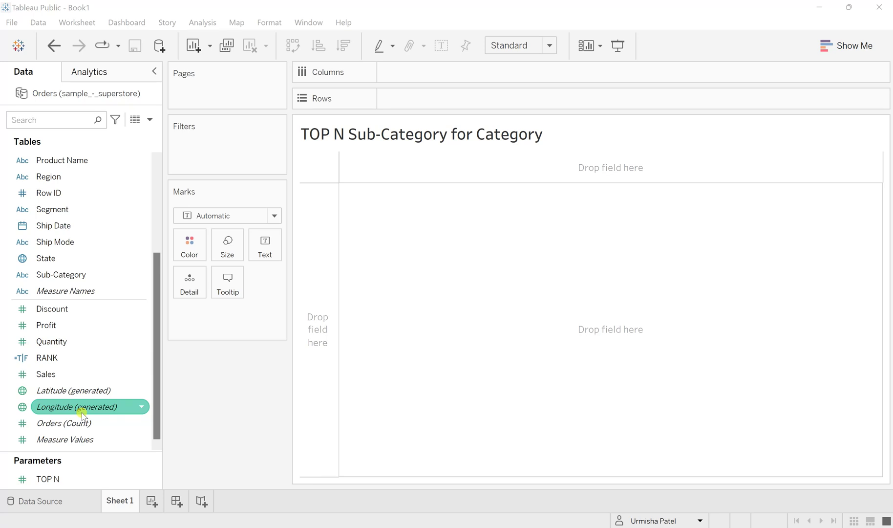
scroll(103, 253, up, 3)
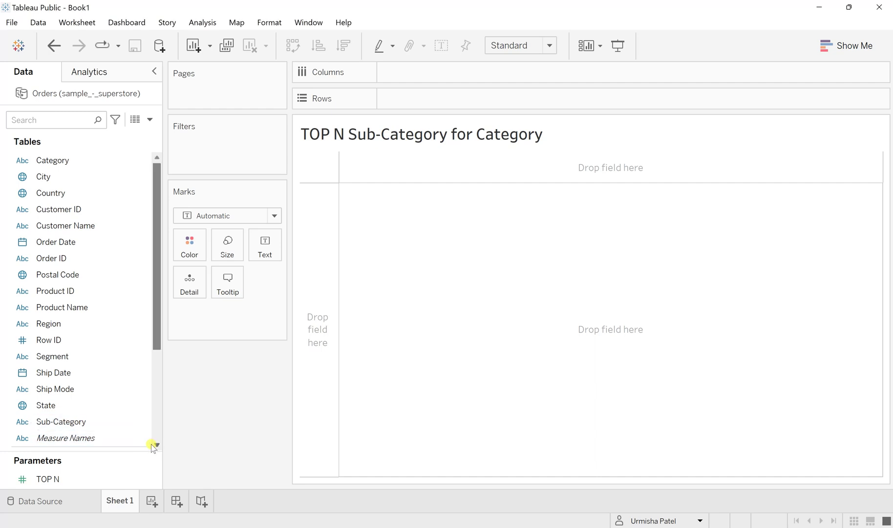
right_click(152, 446)
right_click(129, 438)
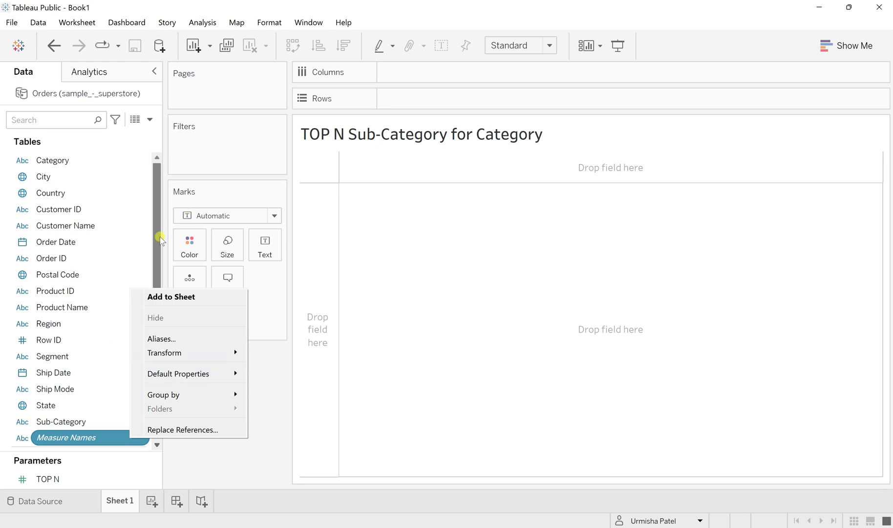
drag(160, 235, 143, 383)
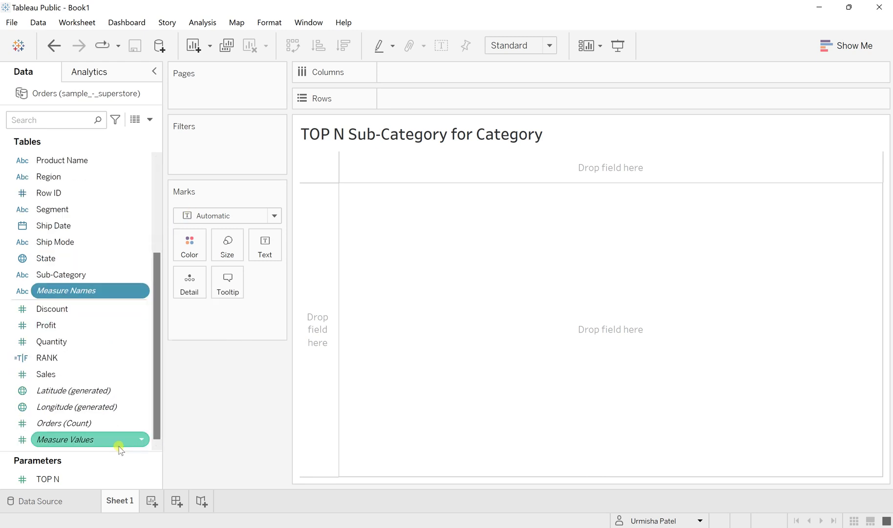
drag(135, 454, 135, 454)
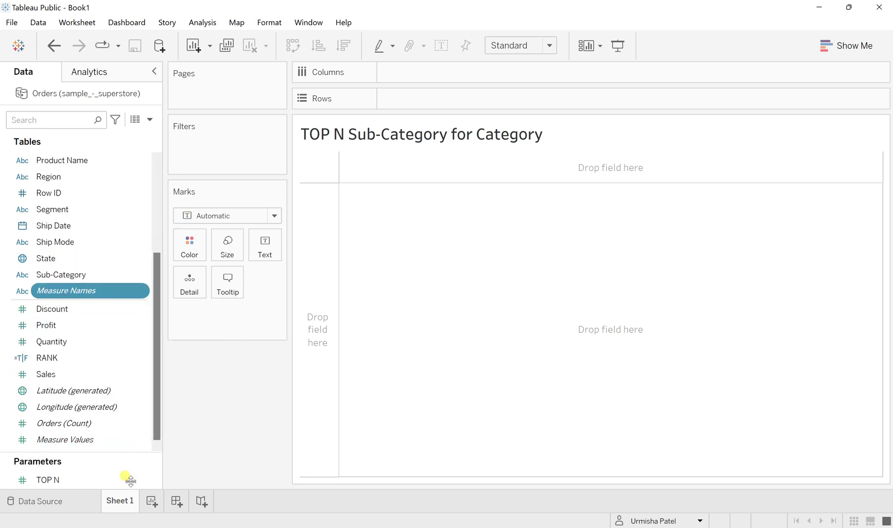
Create a parameter named N with Integer data type and a Range of allowable values
right_click(132, 450)
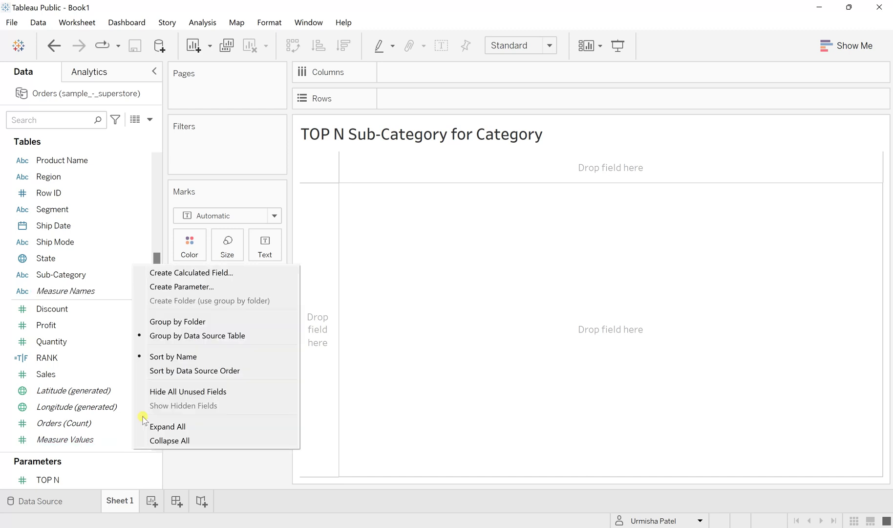
click(196, 287)
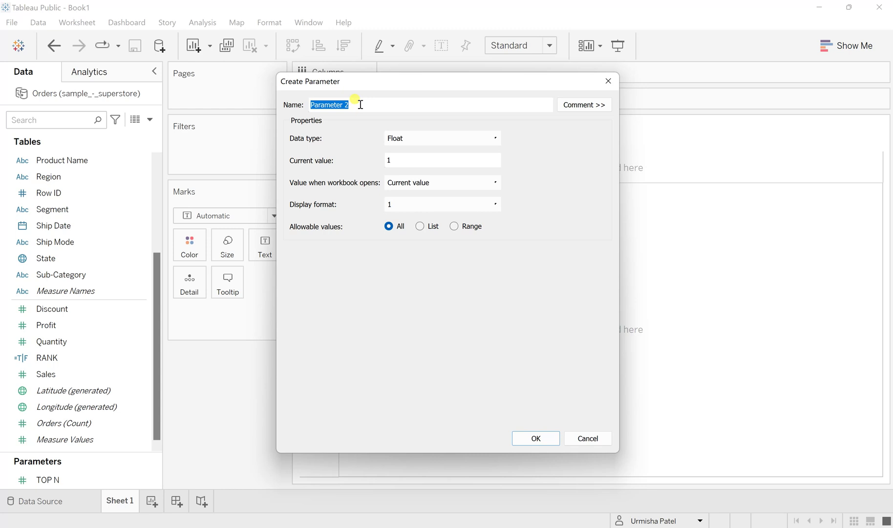
text(N)
click(421, 138)
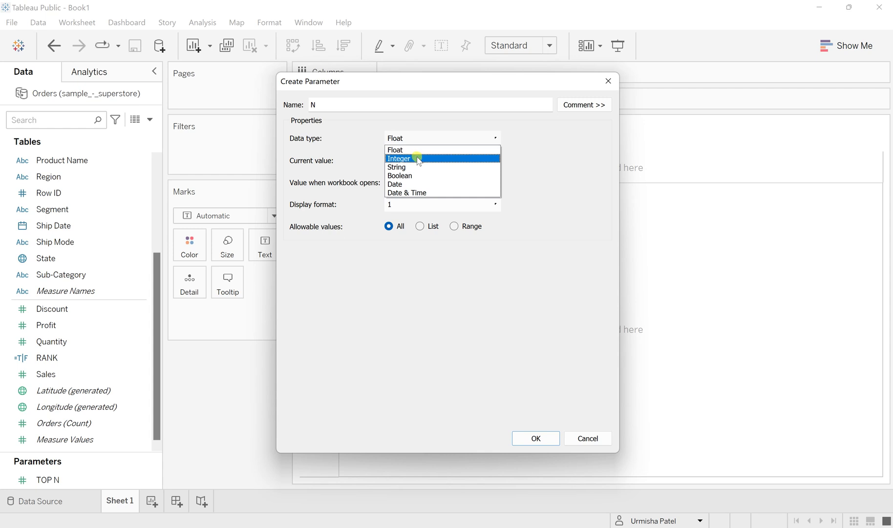
click(419, 159)
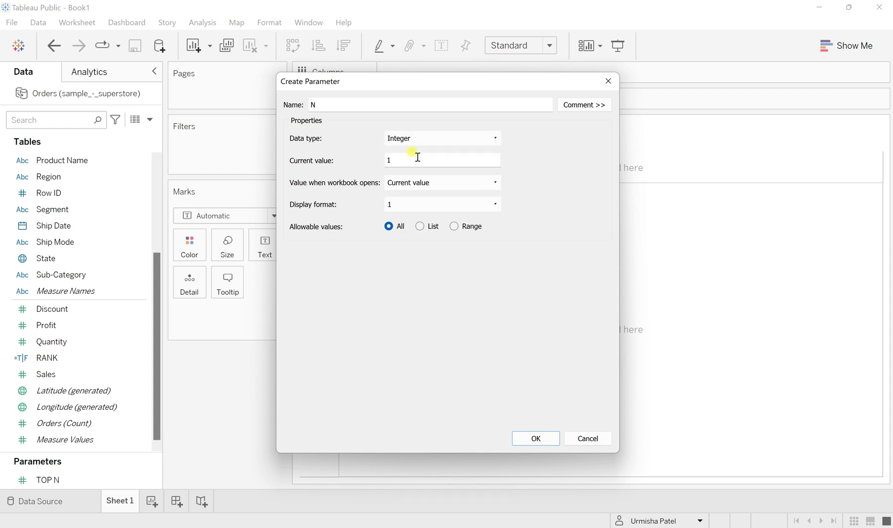
click(454, 226)
Set parameter N's range to minimum 2 and maximum 40, and save it
click(294, 267)
click(352, 266)
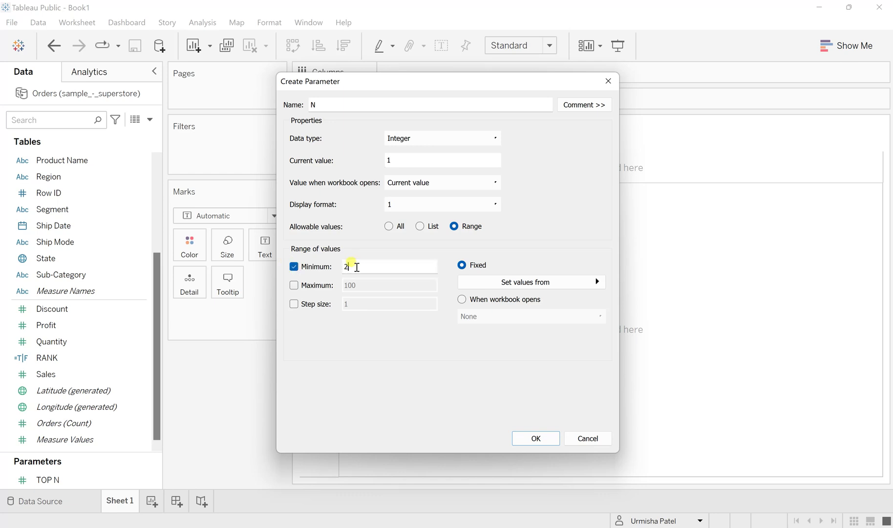
text(2)
click(294, 285)
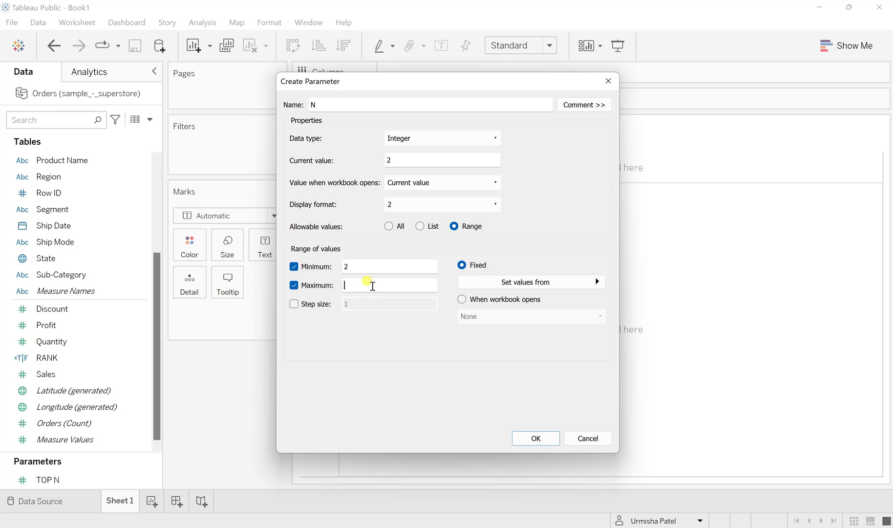
click(372, 286)
text(40)
click(538, 437)
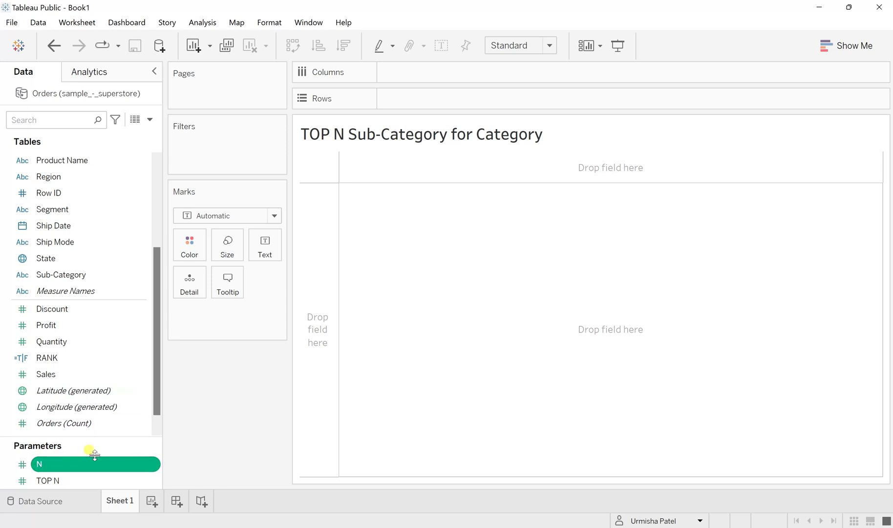
Display the N parameter slider on the sheet and drag it to 6
click(152, 465)
click(192, 247)
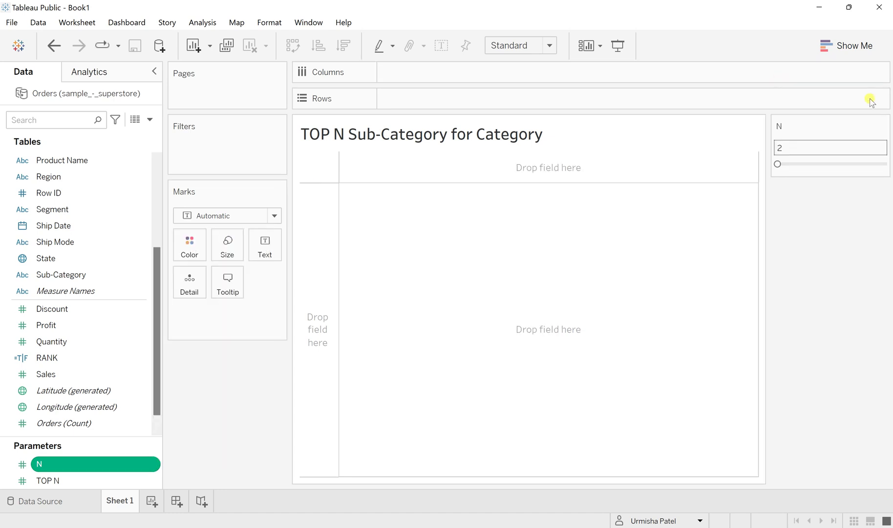
drag(787, 163, 834, 170)
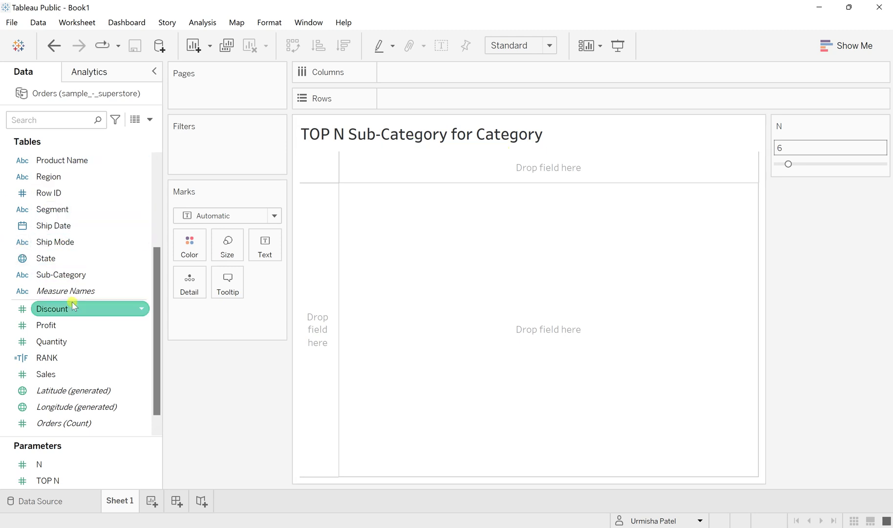
Place Category and Sub-Category on the Rows shelf
scroll(77, 295, up, 3)
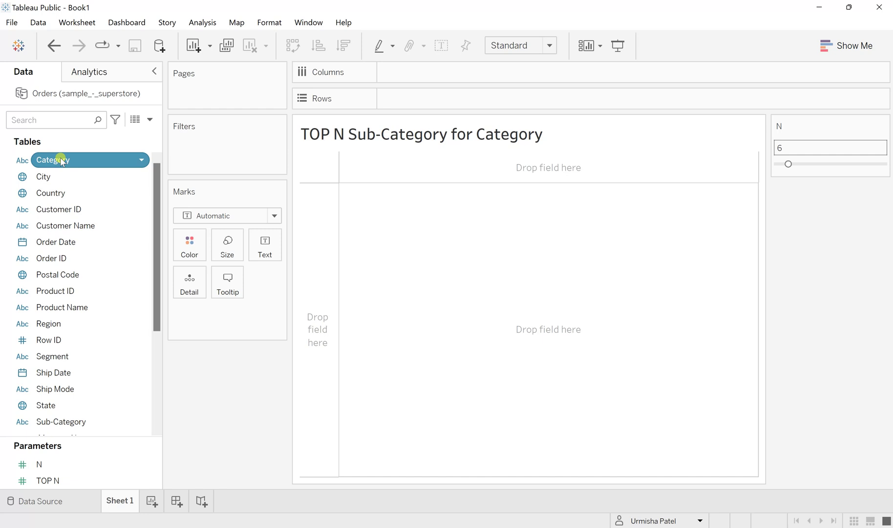
drag(60, 161, 421, 94)
scroll(59, 366, down, 3)
drag(85, 258, 578, 95)
scroll(68, 262, up, 5)
Filter on Category keeping all three categories, and show its filter card
drag(59, 162, 207, 150)
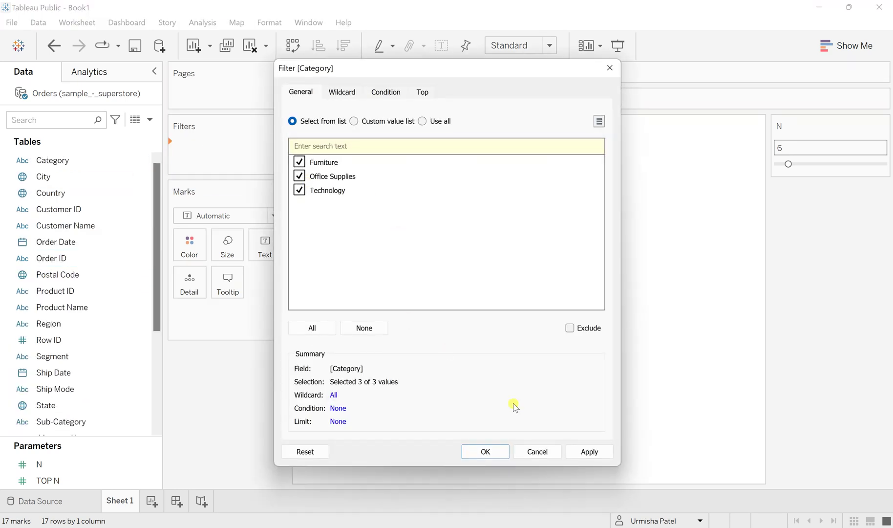
click(589, 451)
click(496, 454)
click(271, 148)
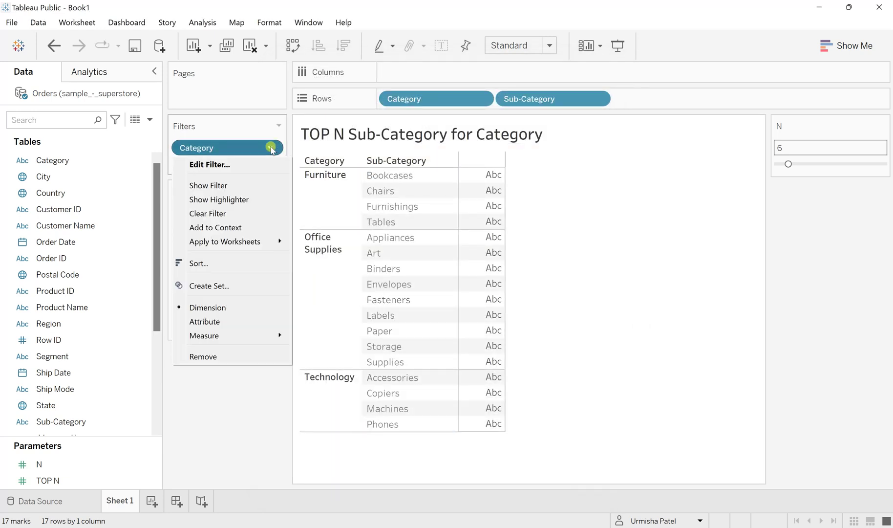
click(198, 186)
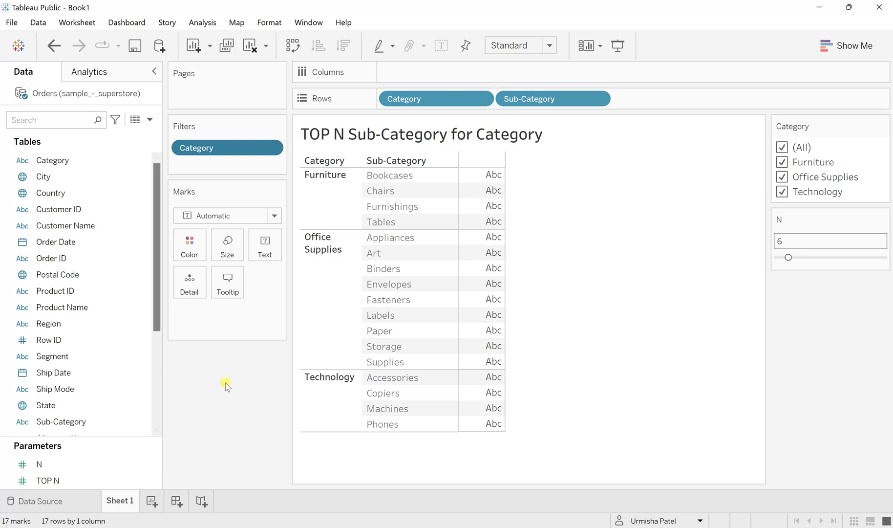
click(115, 372)
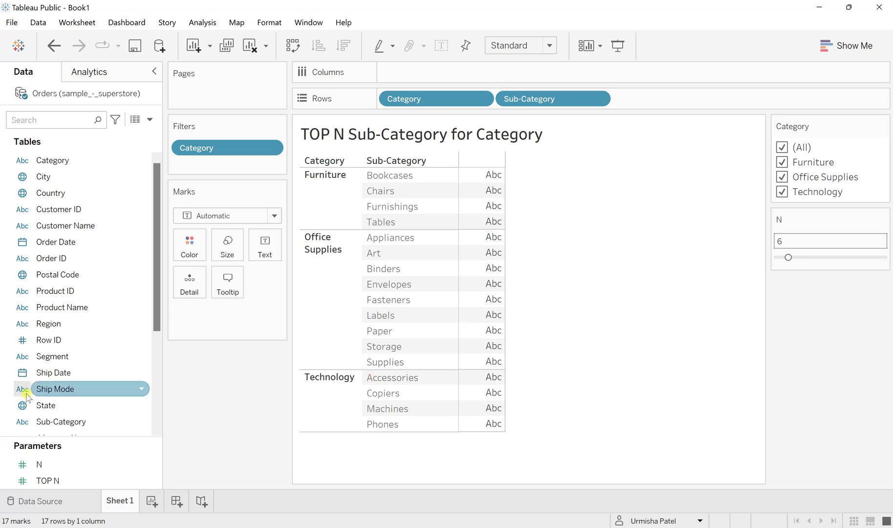
Show SUM(Quantity) for each sub-category, sorted highest first within each category
scroll(40, 391, down, 5)
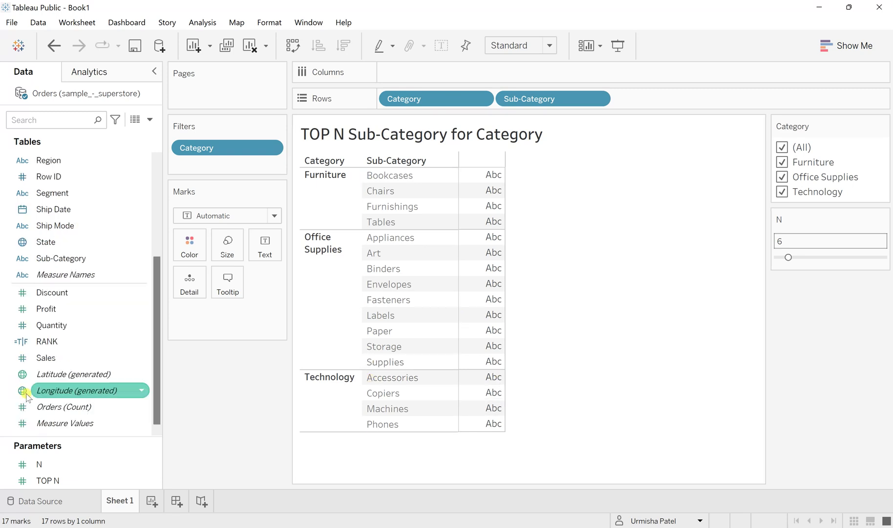
double_click(47, 325)
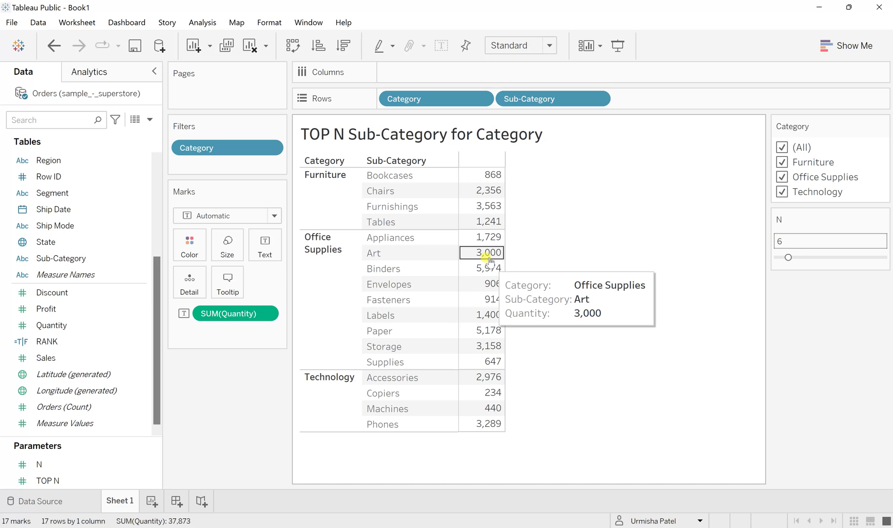
click(344, 46)
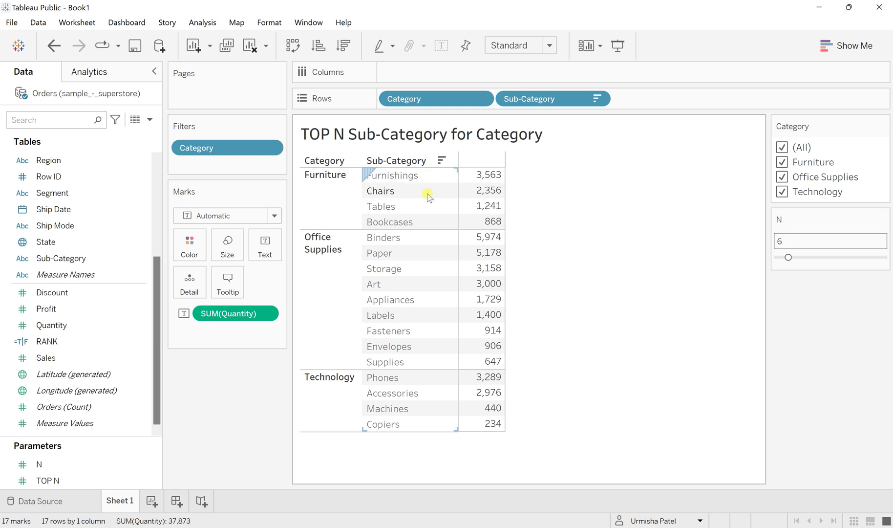
Lower the N slider to 2
mouse_move(479, 176)
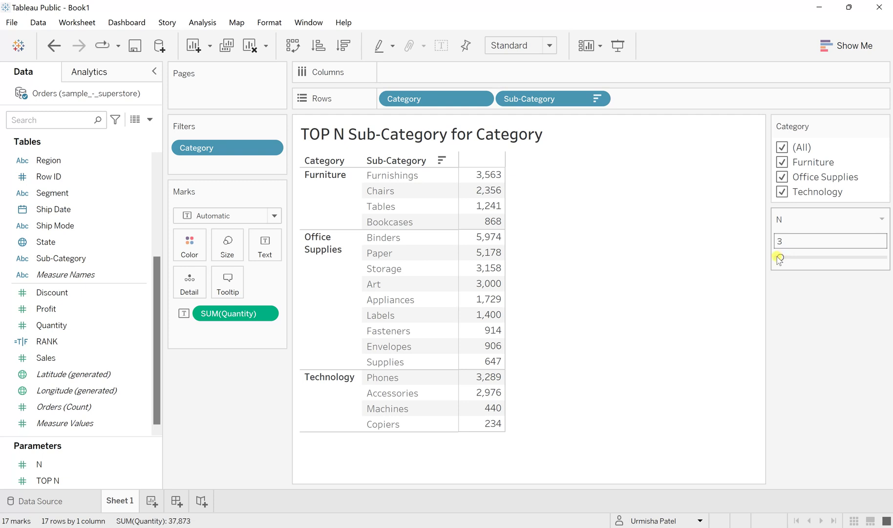
drag(779, 257, 777, 258)
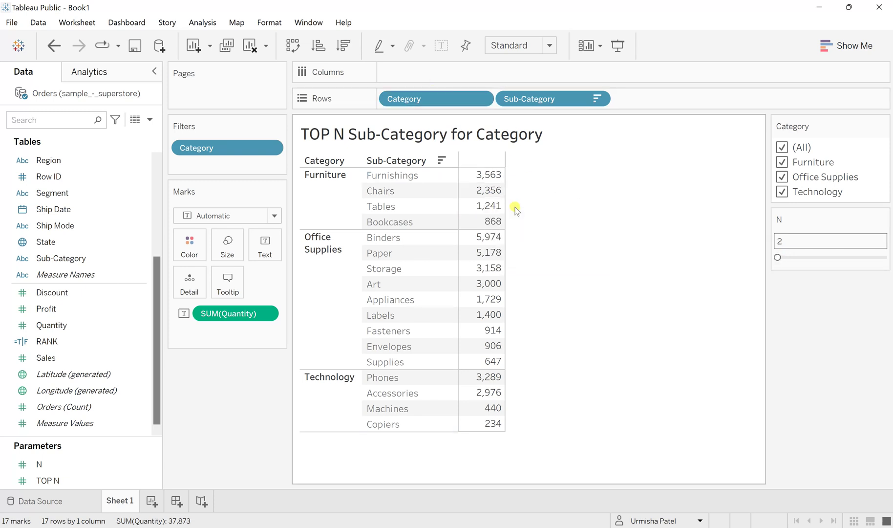
mouse_move(497, 210)
mouse_move(471, 255)
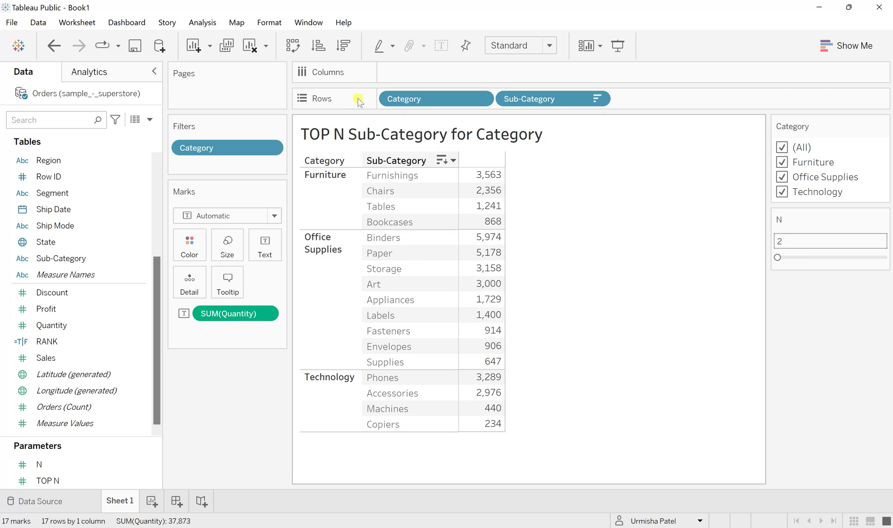
Create a calculated field named Rank Order whose formula starts with RANK_UNIQUE
click(203, 23)
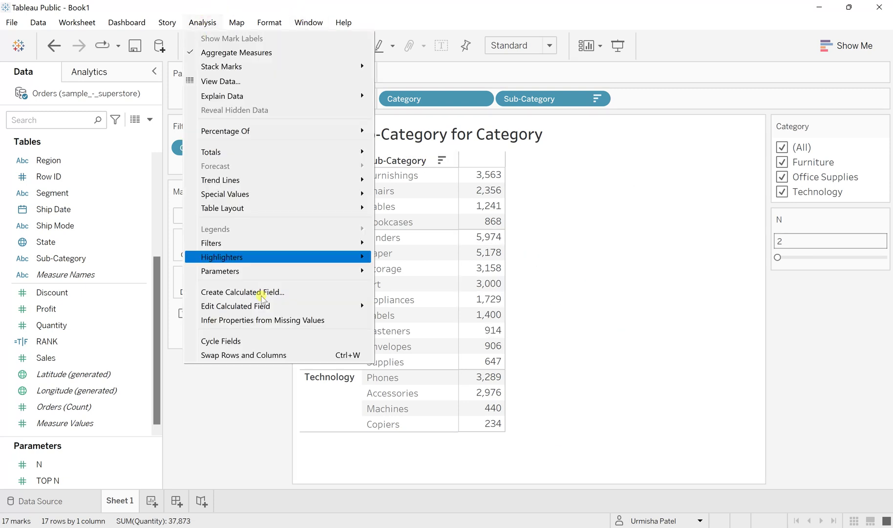
click(261, 293)
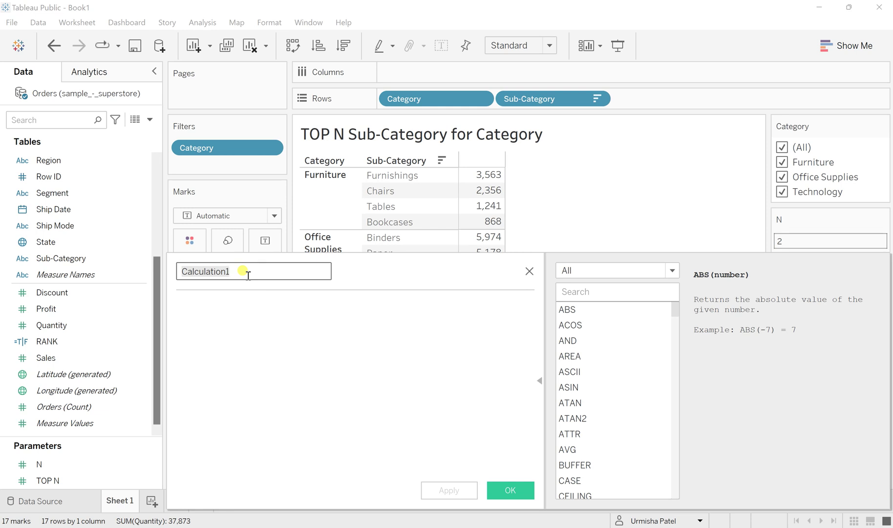
text(Rank )
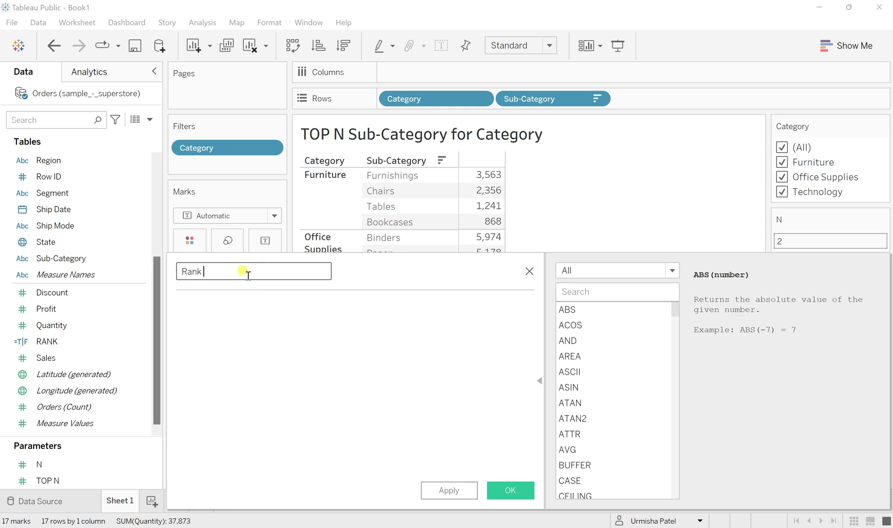
text(Order)
click(212, 325)
text(Ra)
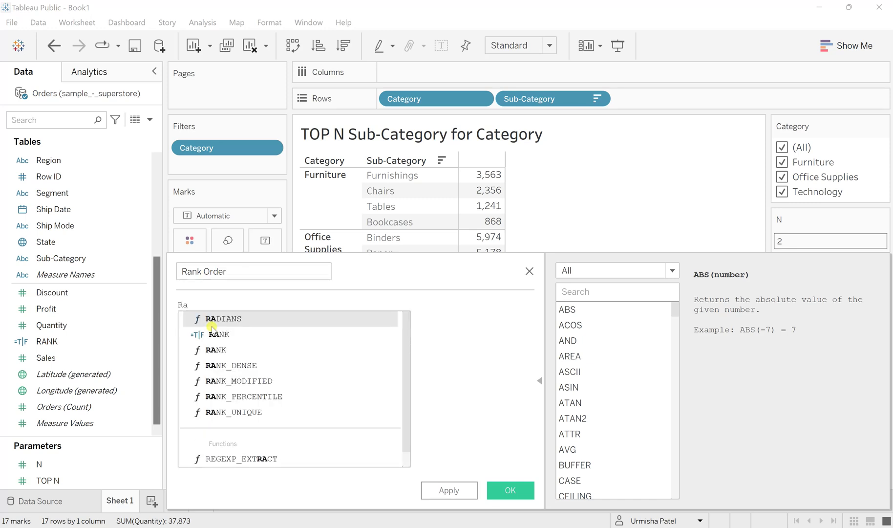
text(nk)
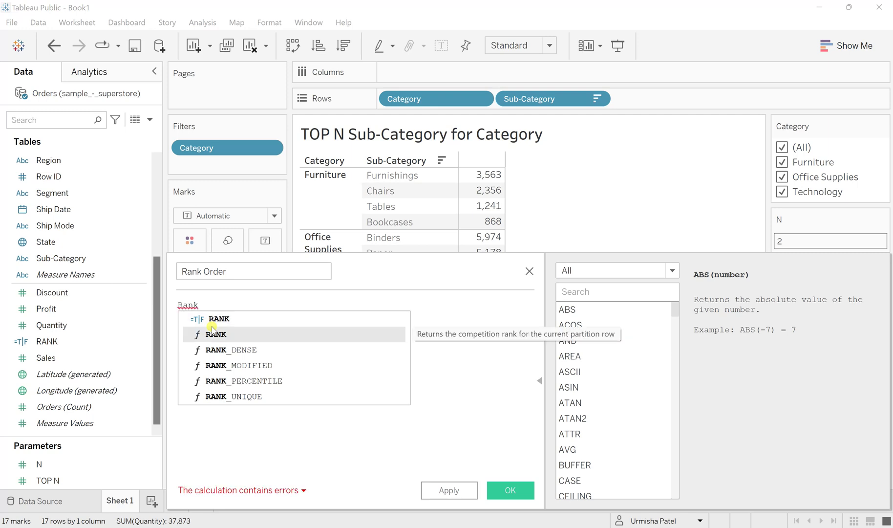
key(Down)
key(Down)
key(Down)
key(Down)
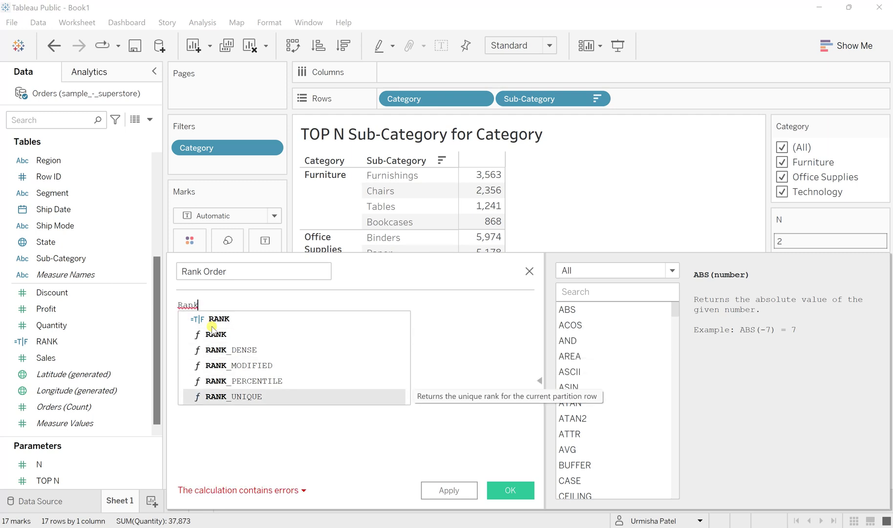
key(Return)
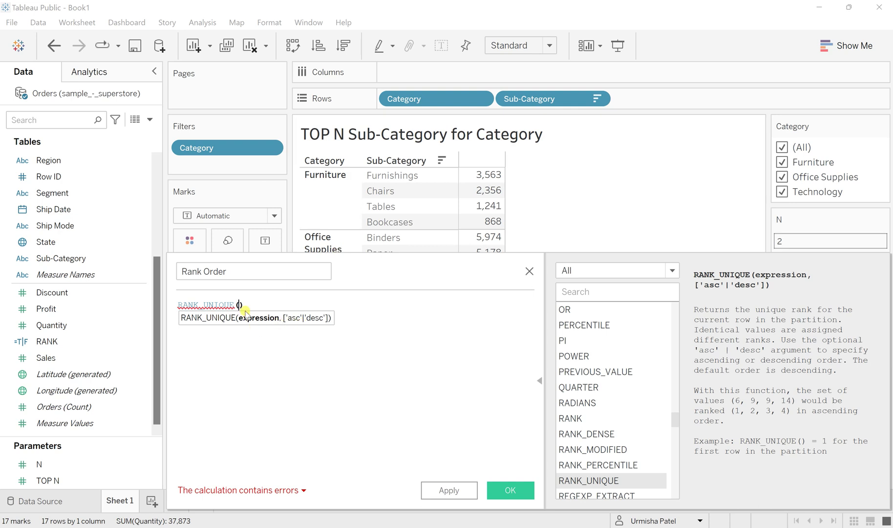
Complete the argument as SUM({FIXED [Category],[Sub-Category]: COUNT([Quantity])})
text(sum)
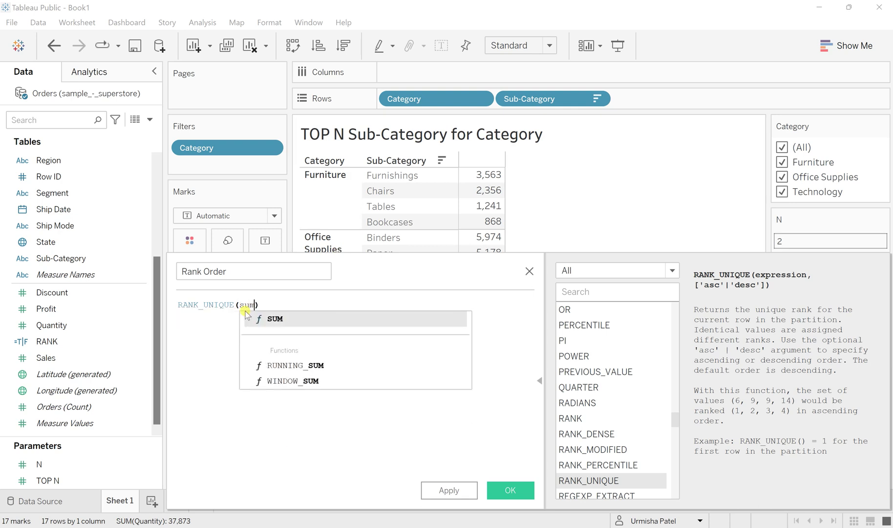
key(Return)
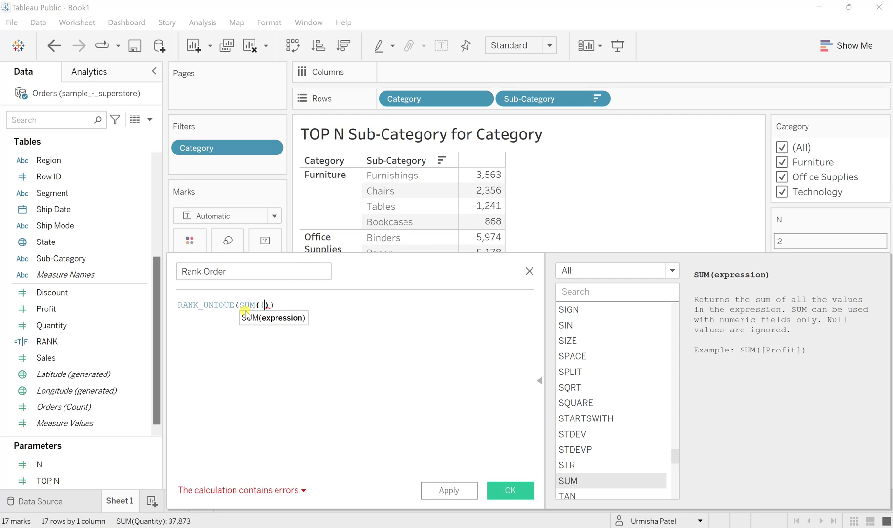
text(])
text(fixed)
text( Sub)
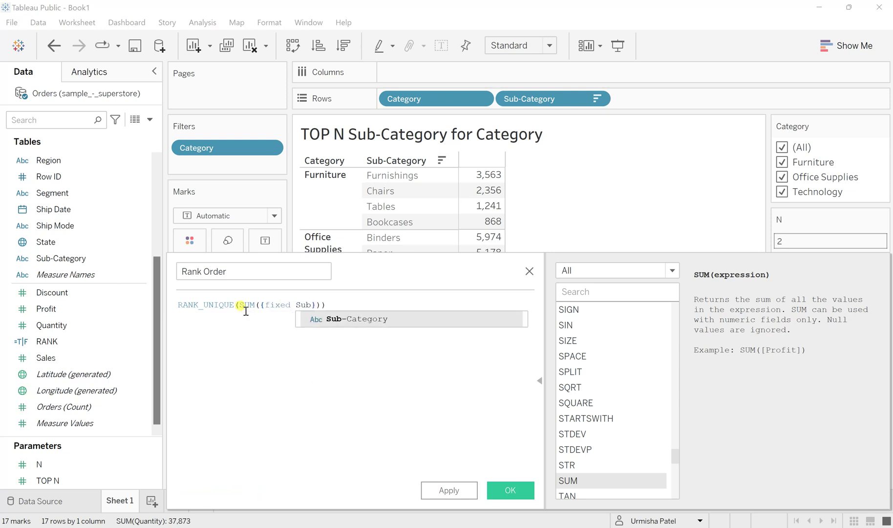
key(Return)
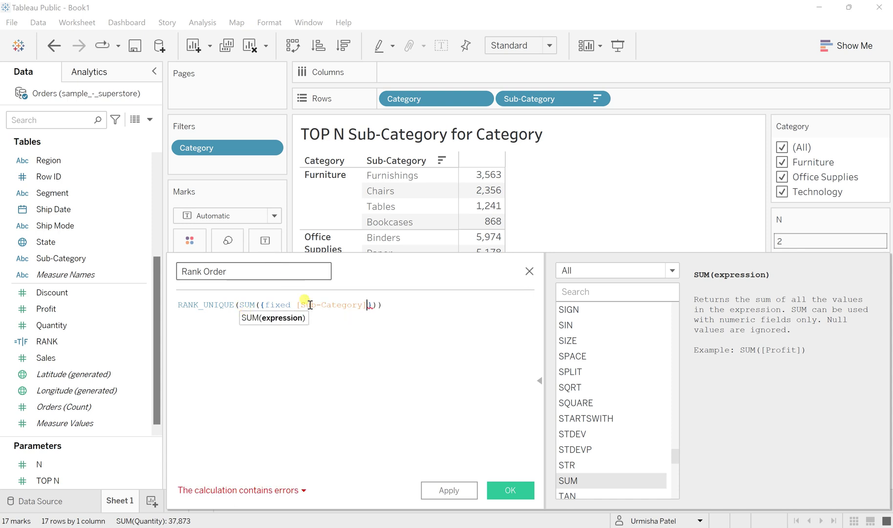
click(296, 306)
text(category,)
click(415, 307)
text(})
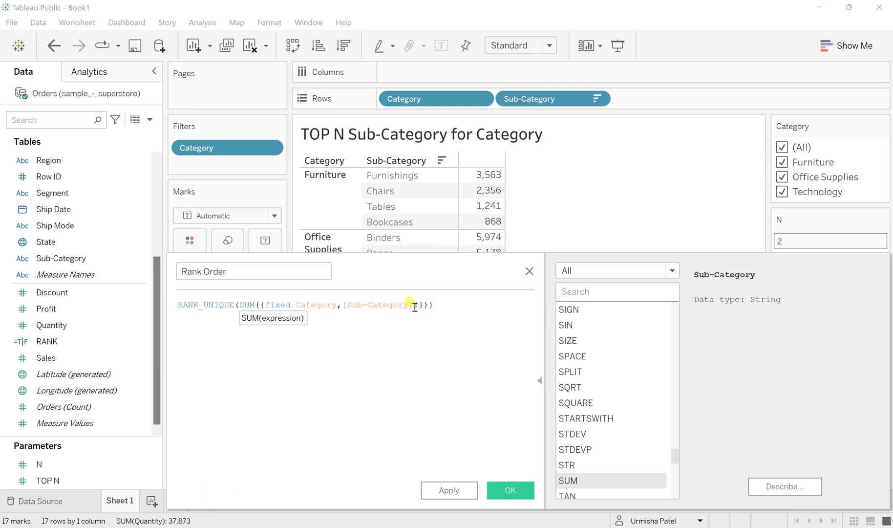
key(BackSpace)
text(: count()
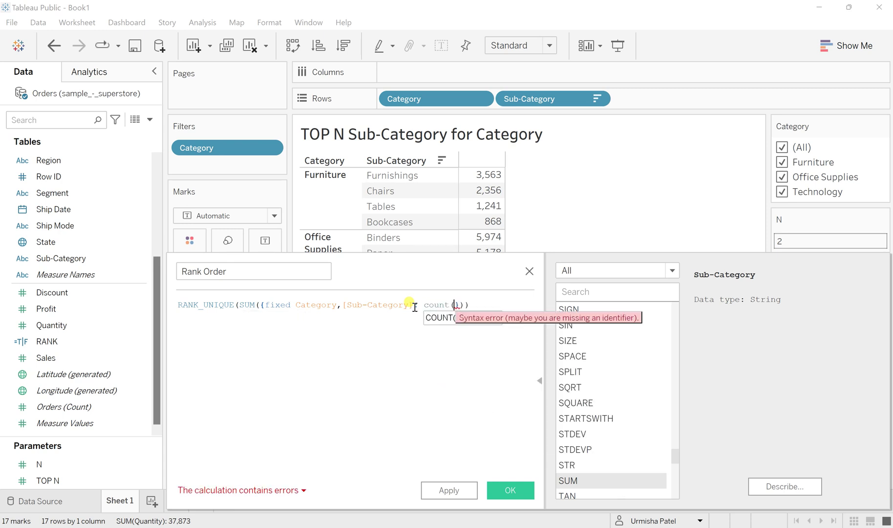
text(Q)
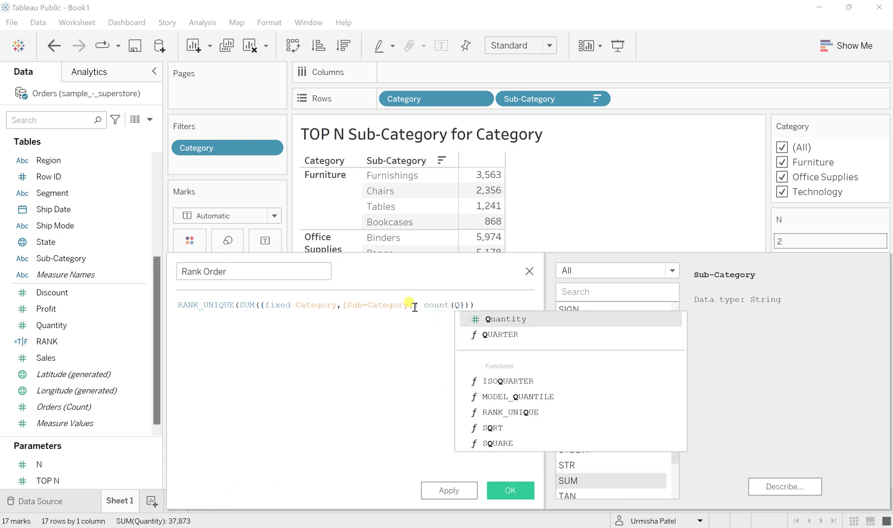
text(uan)
key(Return)
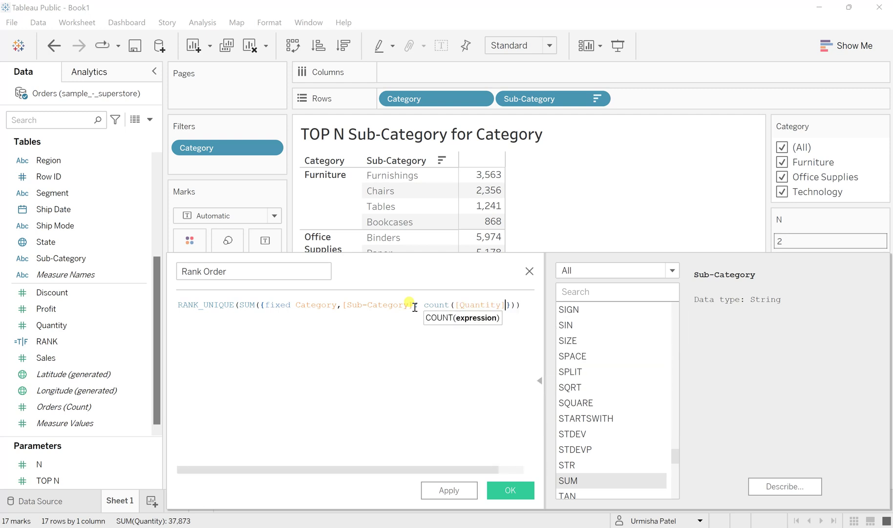
text())
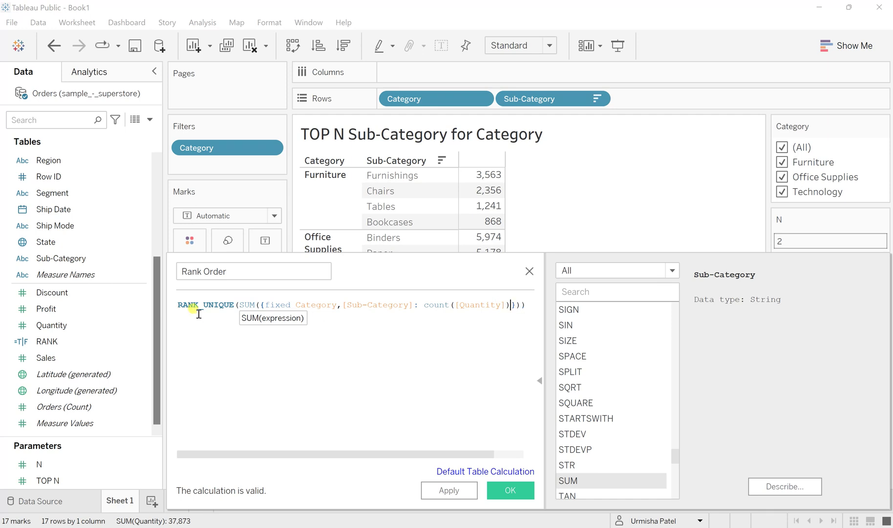
Add the 'desc' sort-order argument to RANK_UNIQUE
click(521, 304)
text(,)
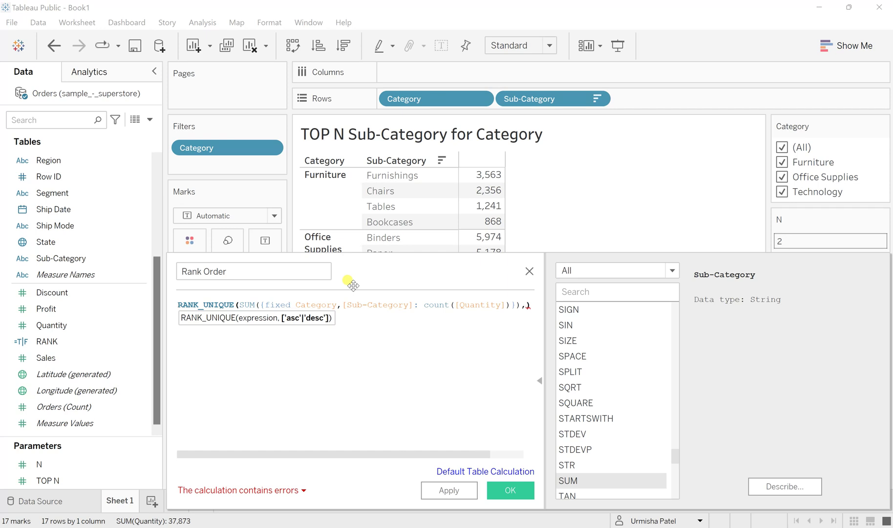
text('desc)
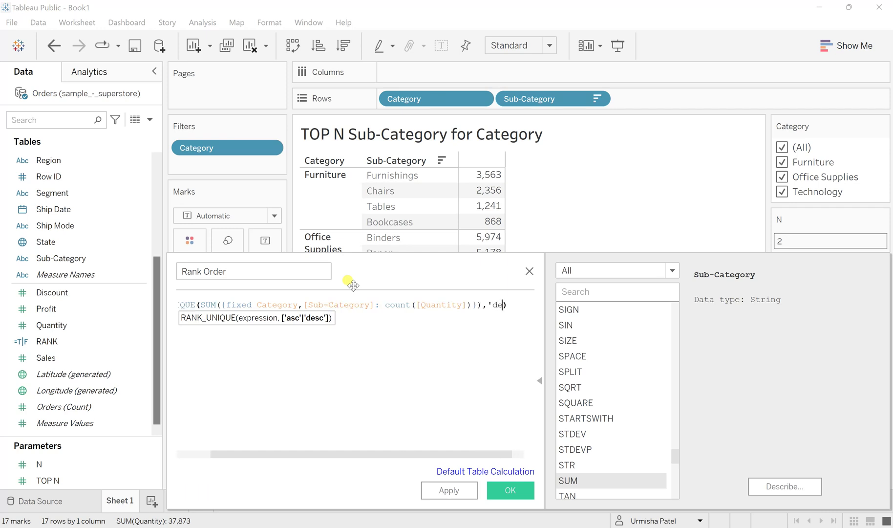
text(')
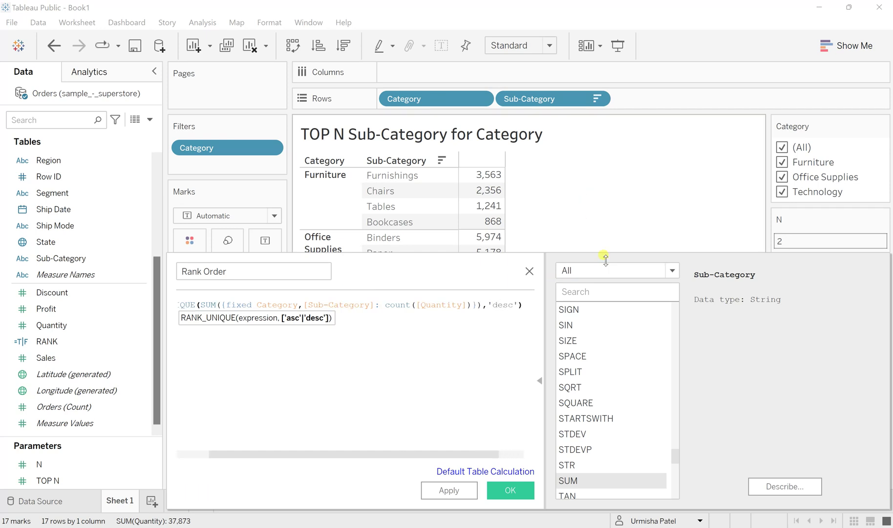
Append <=[N] to the Rank Order formula and apply it
click(527, 306)
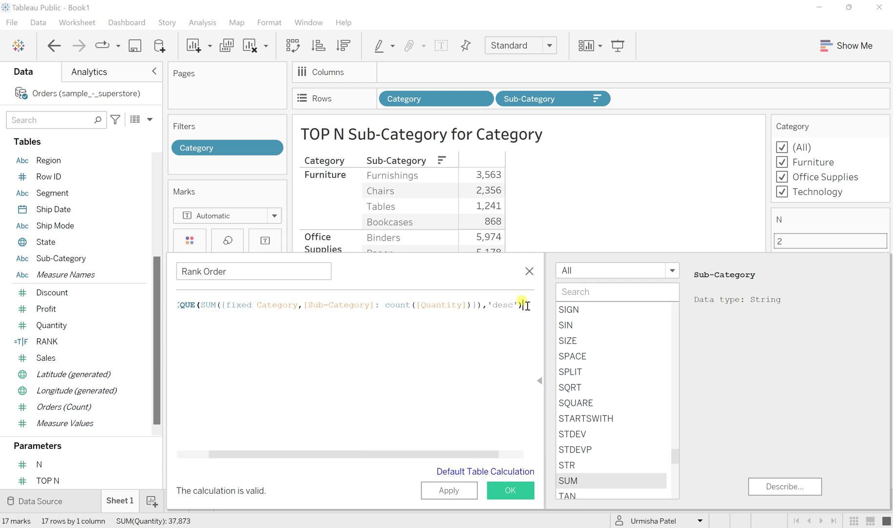
text(<)
text(=TOP)
key(BackSpace)
key(BackSpace)
key(BackSpace)
text(N)
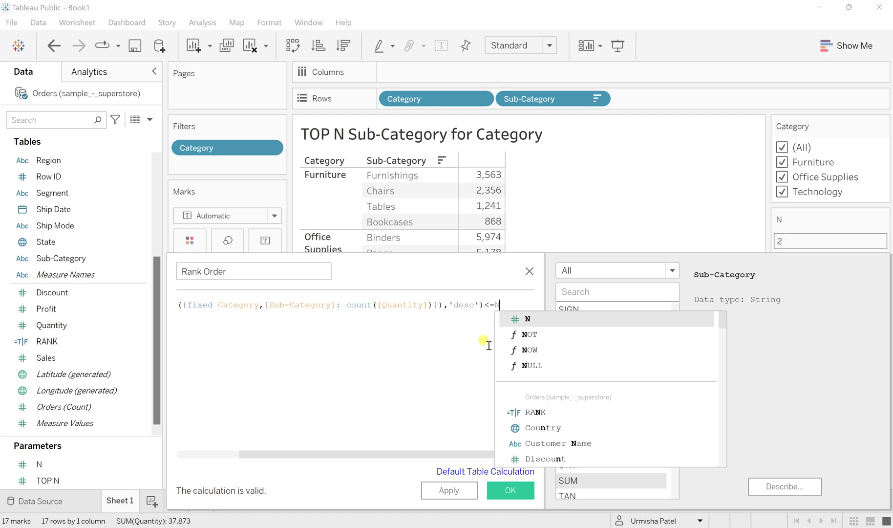
key(Return)
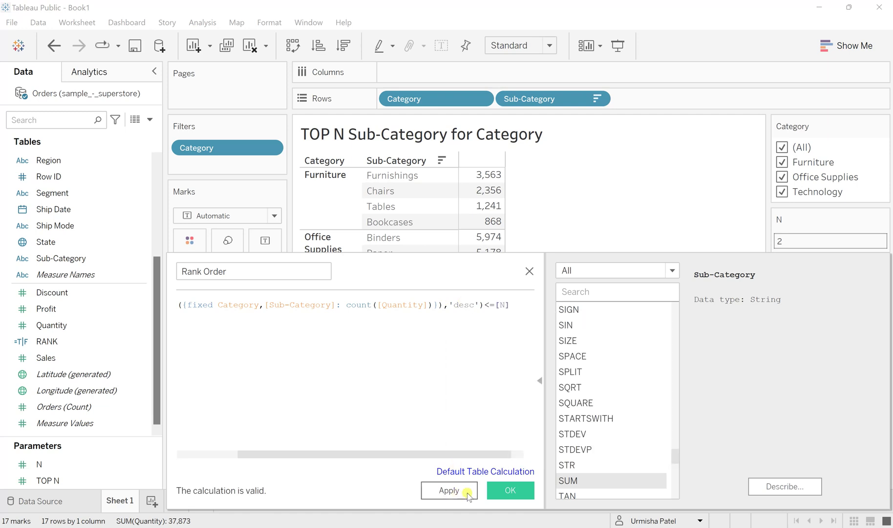
click(469, 492)
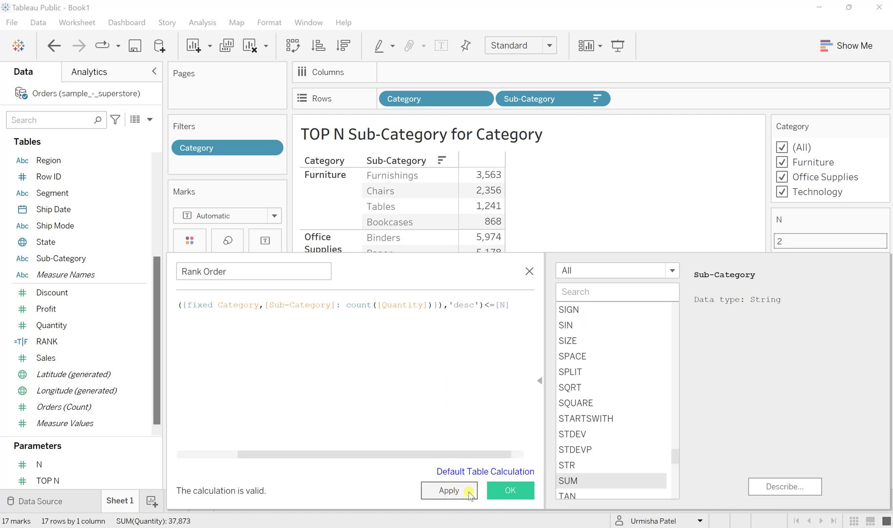
Save Rank Order and filter the view to True, leaving only Binders and Paper
click(510, 491)
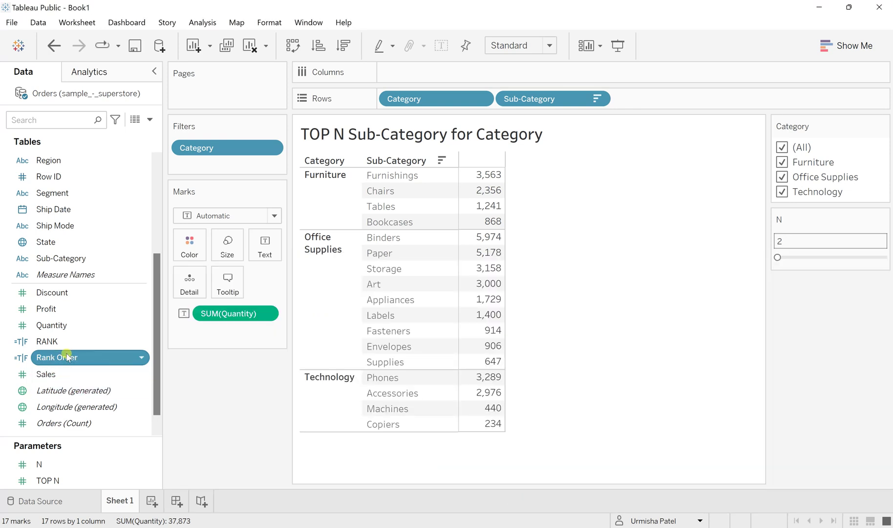
drag(67, 357, 210, 164)
click(299, 176)
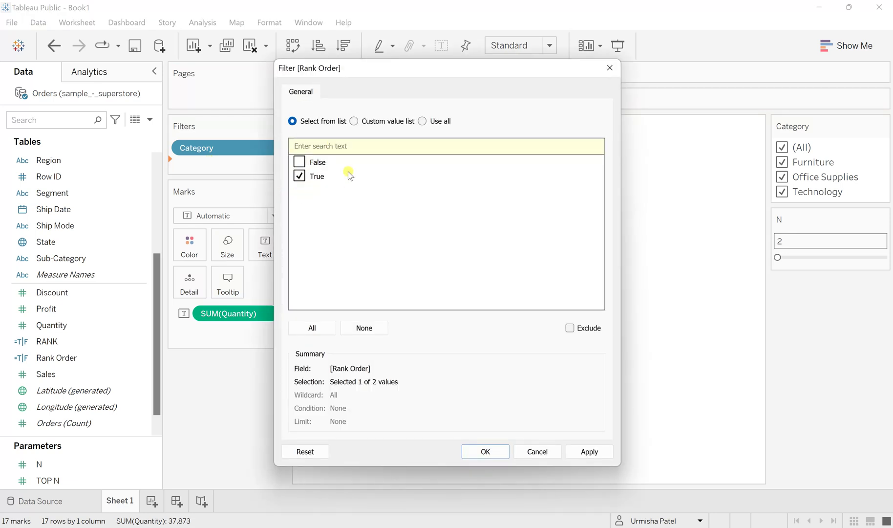
click(588, 452)
click(486, 452)
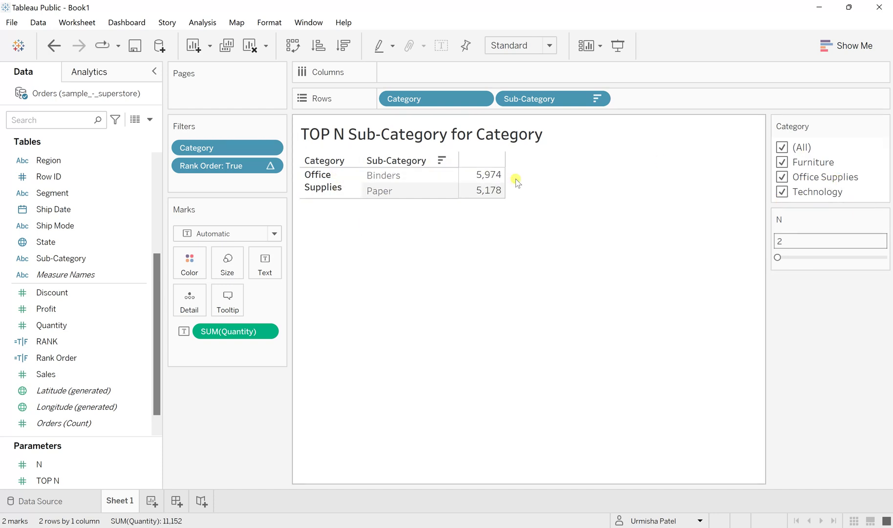
click(782, 163)
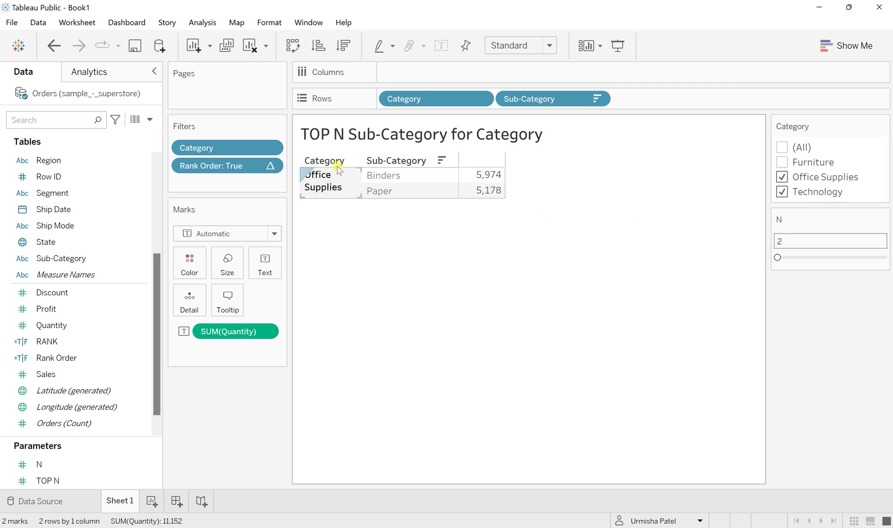
click(782, 178)
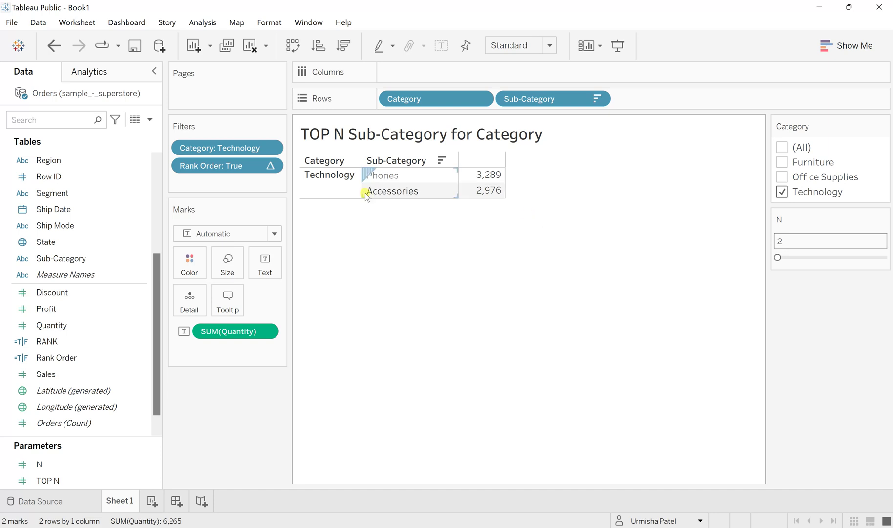
mouse_move(484, 175)
click(782, 164)
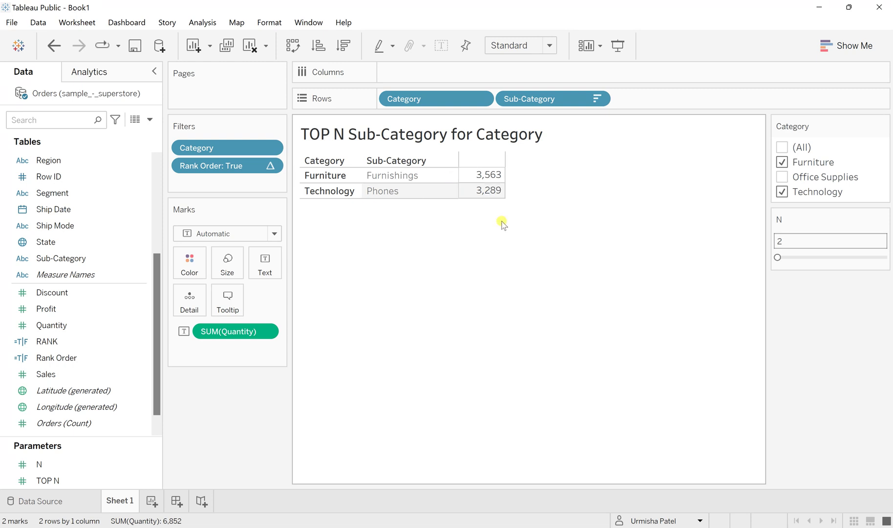
click(782, 147)
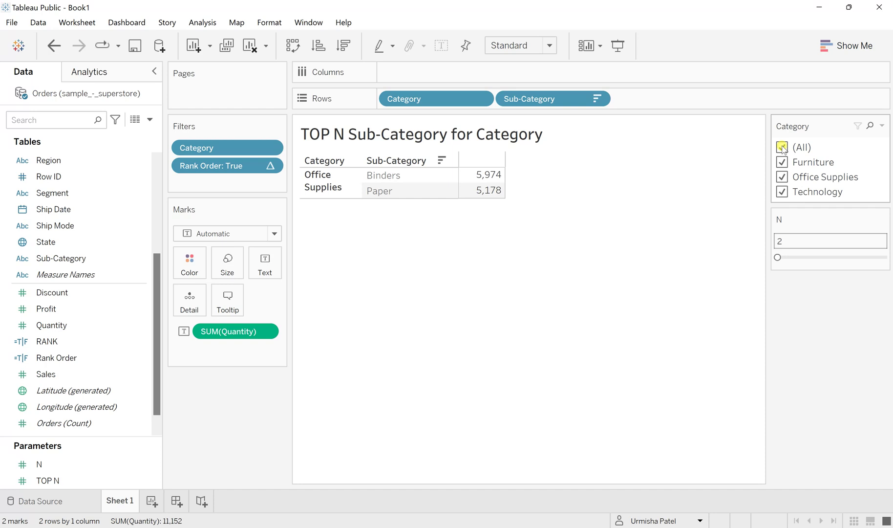